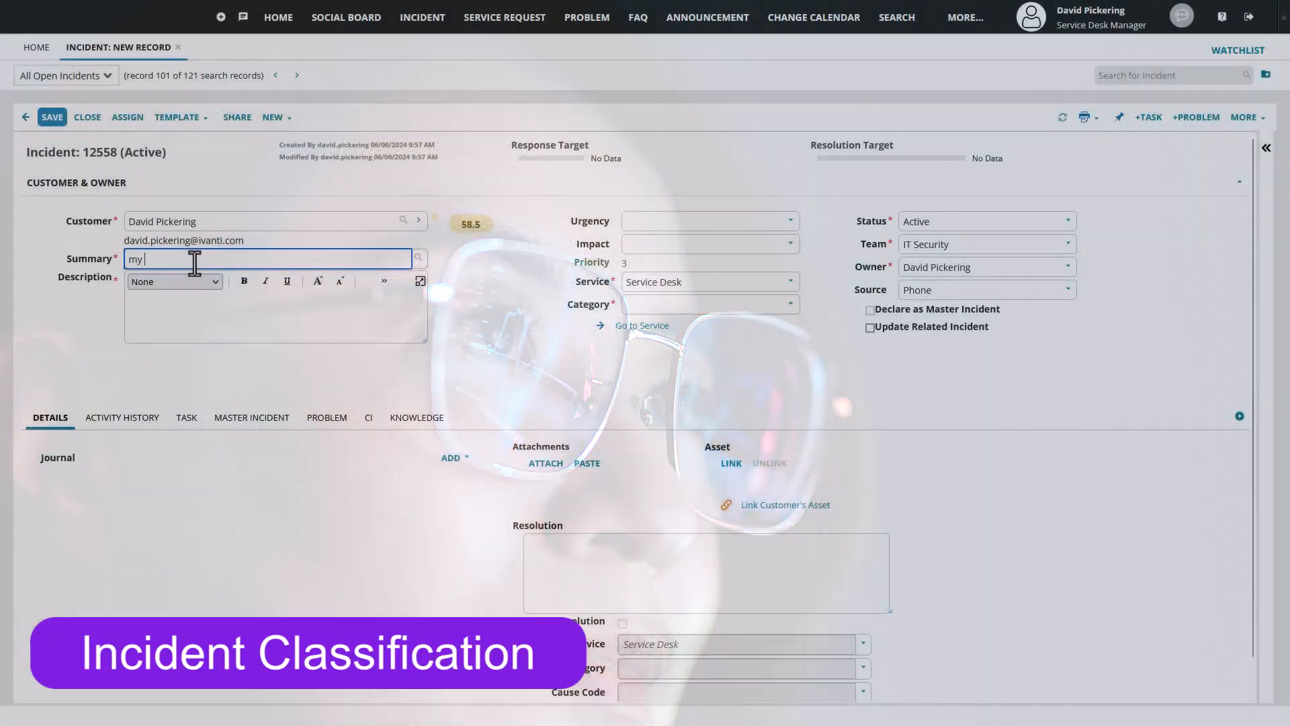
type("is")
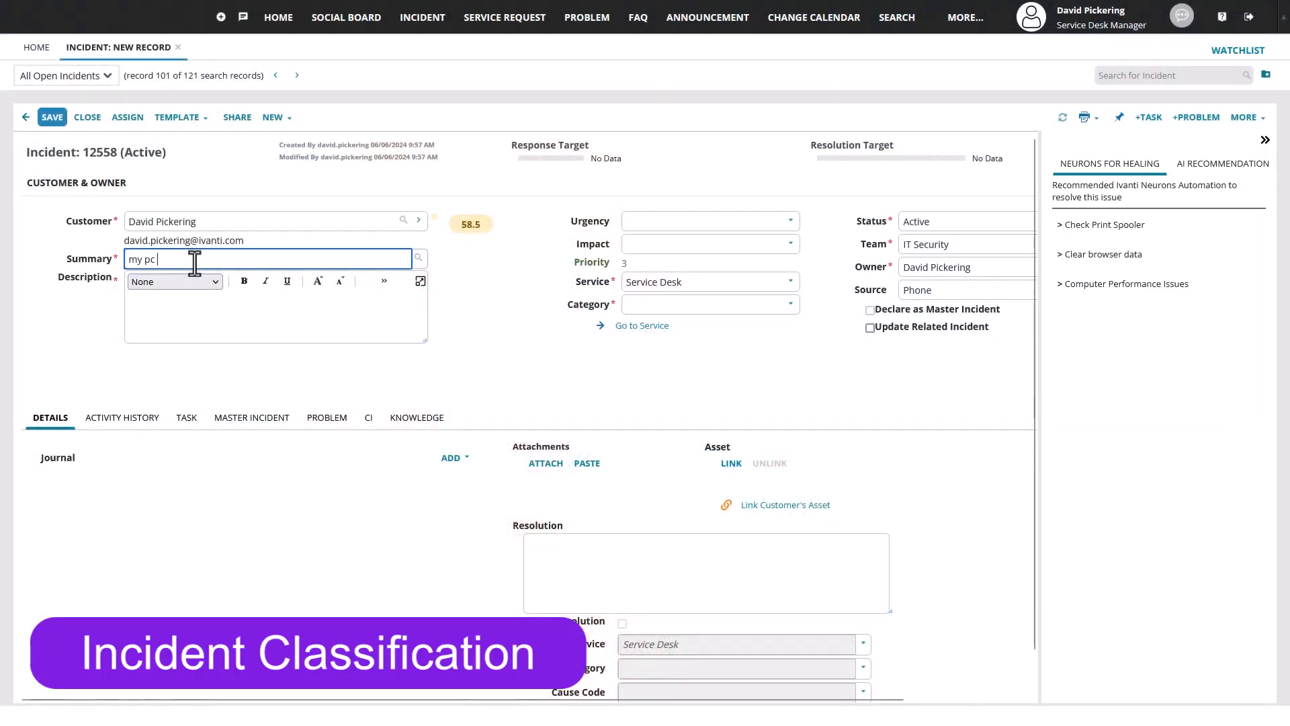
type(" very slow")
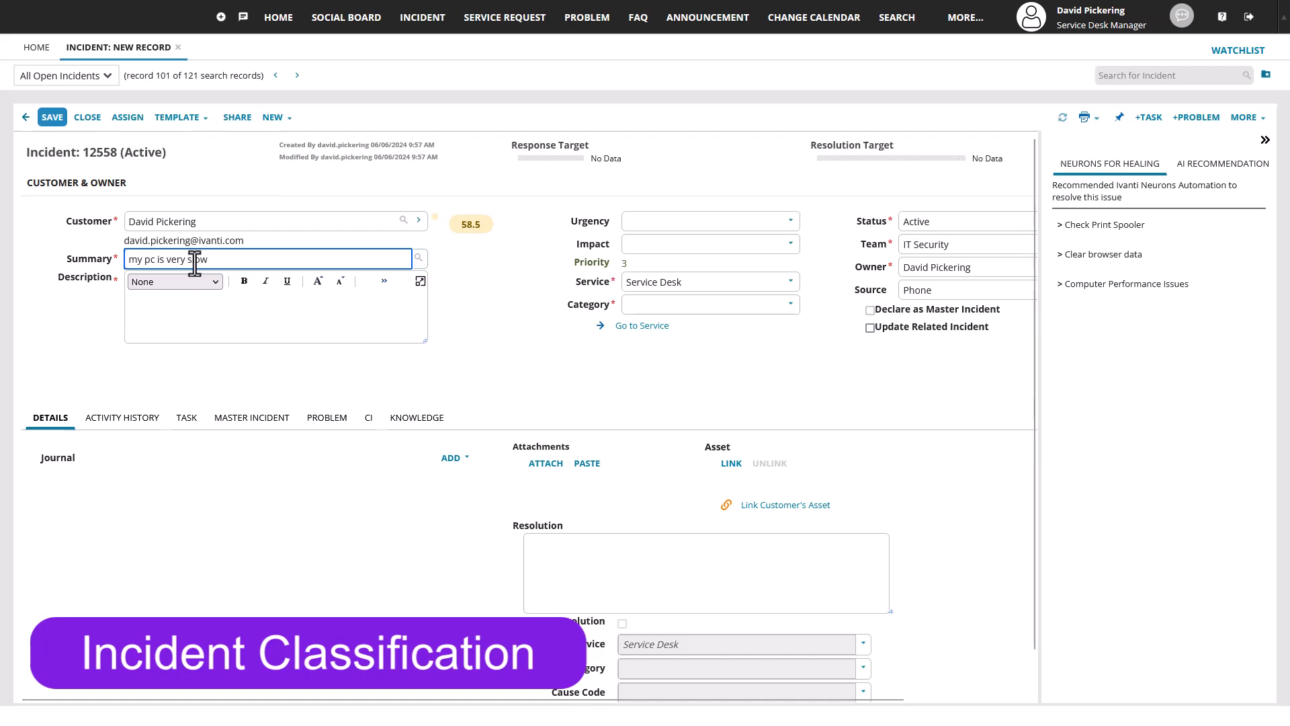
Replace the summary 'my pc is very slow' with 'printer is not working' so it reclassifies as Printer Failure.
key("Tab")
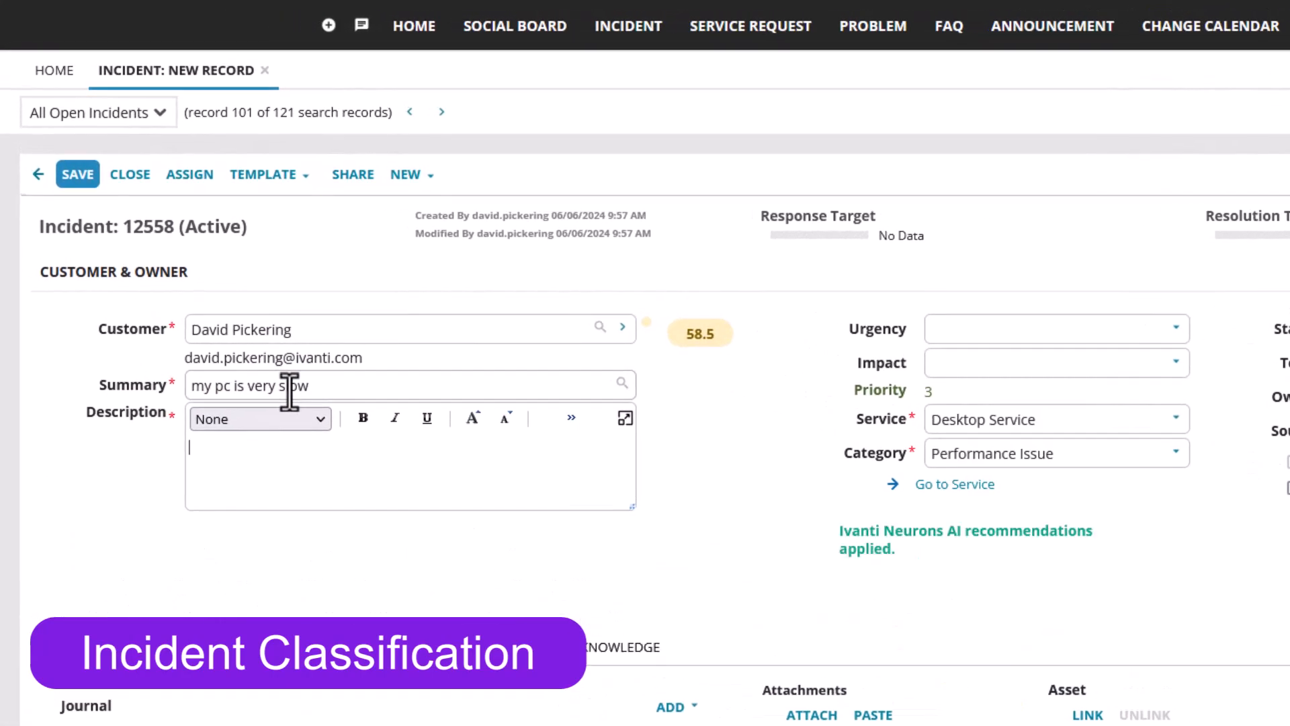
triple_click(242, 385)
type("printer i")
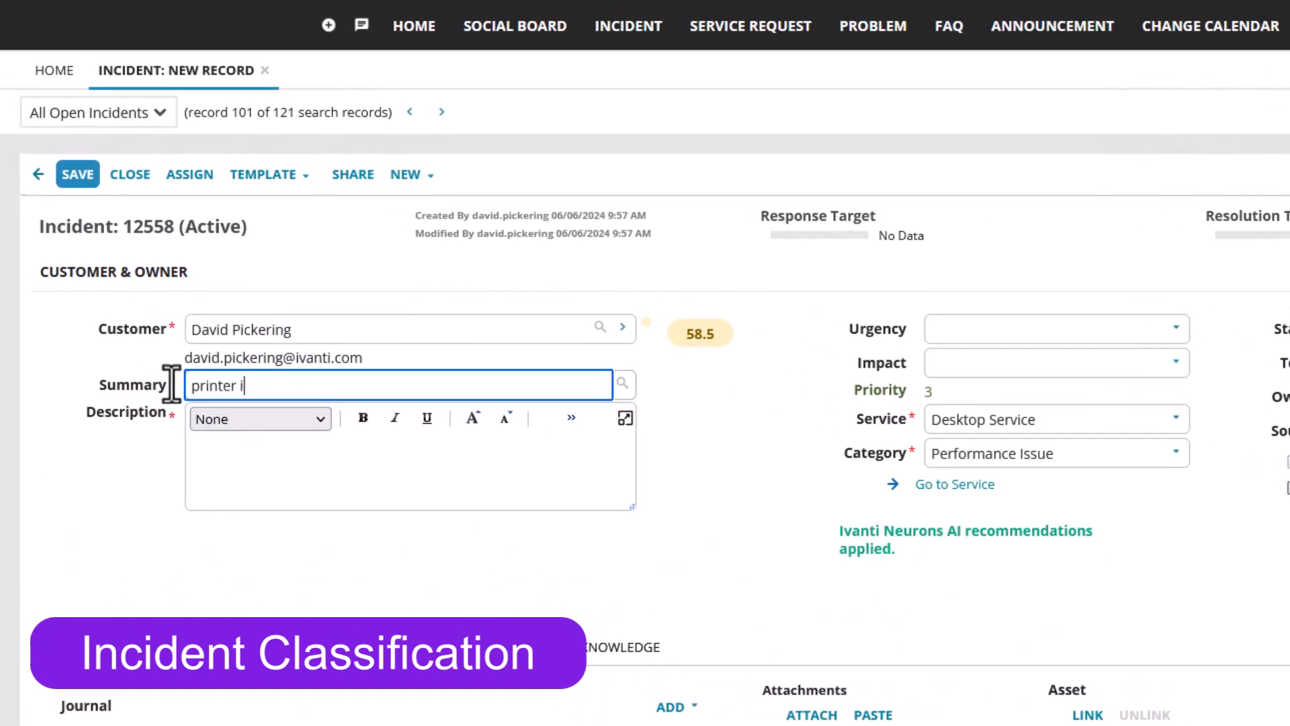
type("s not working")
key("Tab")
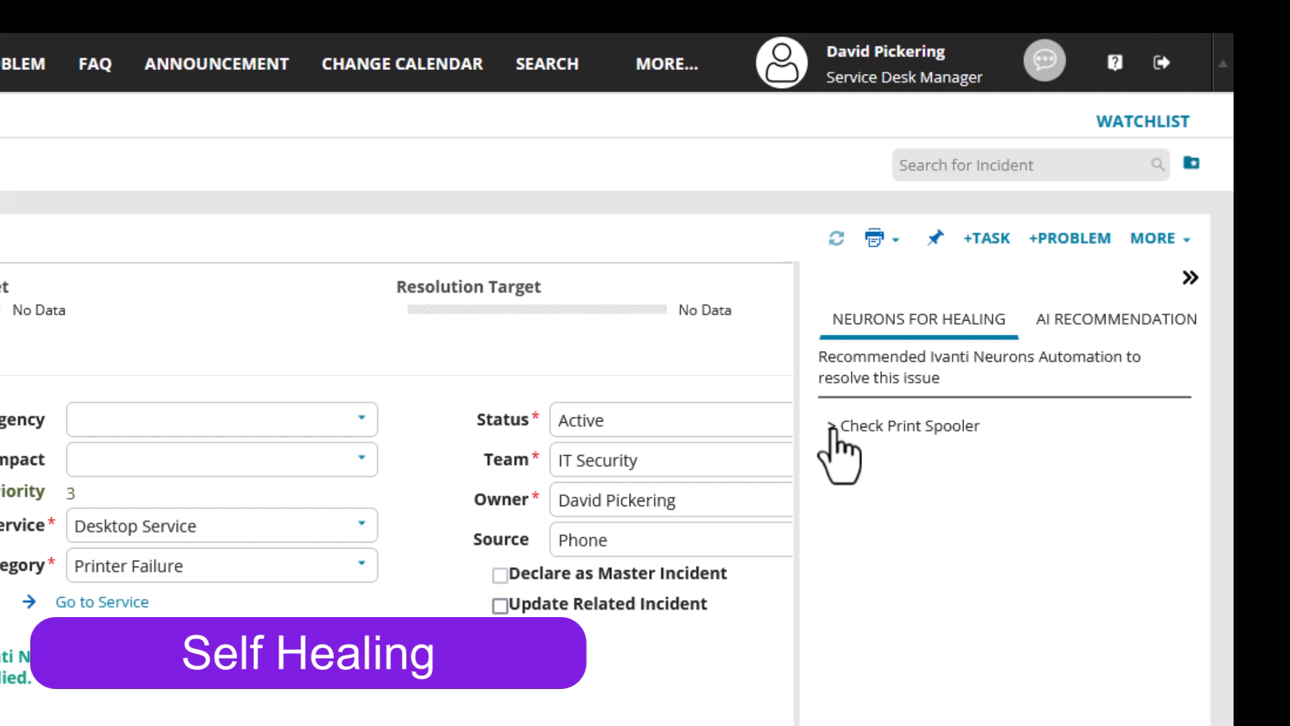
Run the Check Print Spooler healing automation on the incident.
left_click(830, 428)
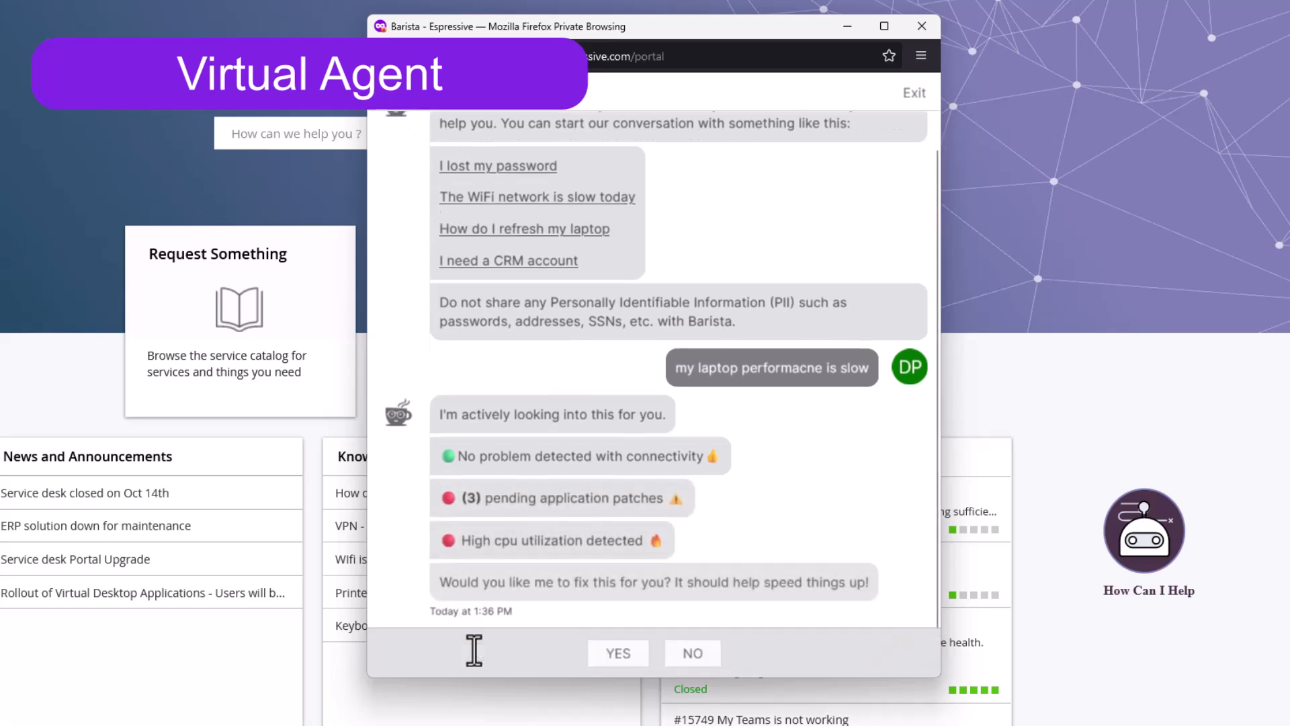
Answer Yes to the Barista bot's offer to fix the slow laptop.
left_click(617, 653)
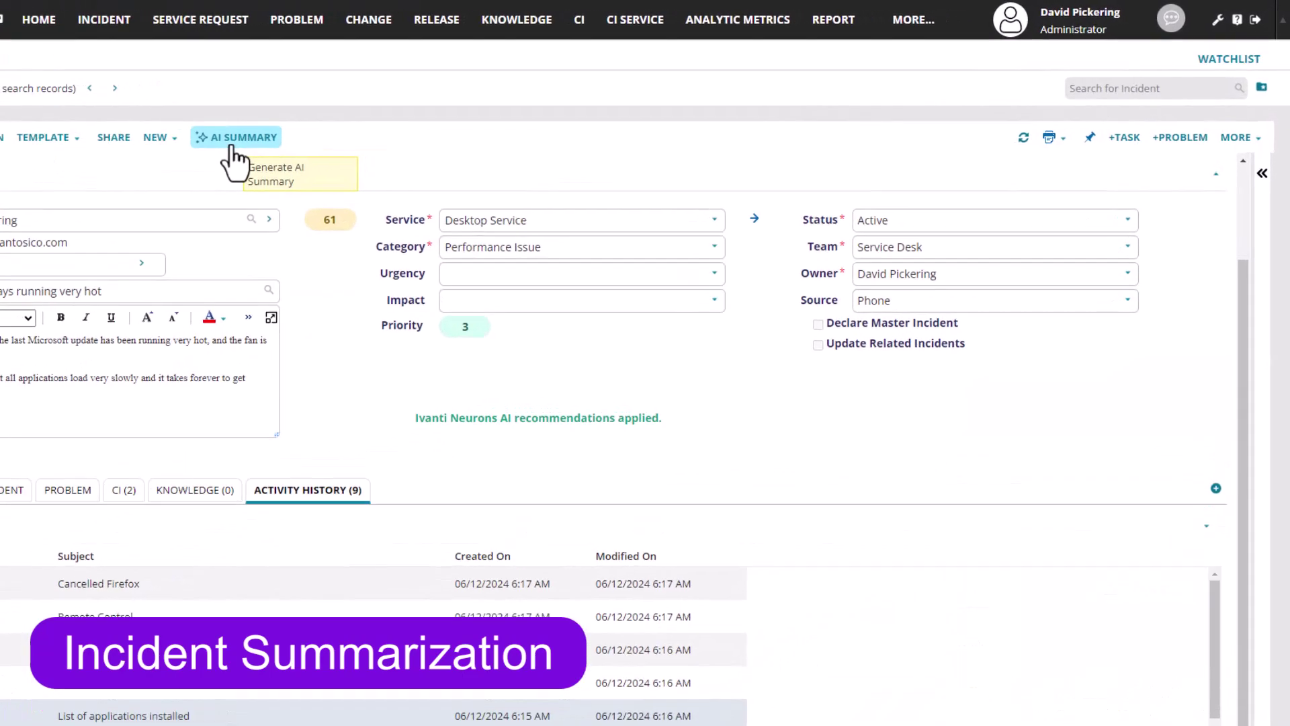
Generate the AI summary and history for the SAP transaction ZE99 failure incident.
left_click(389, 128)
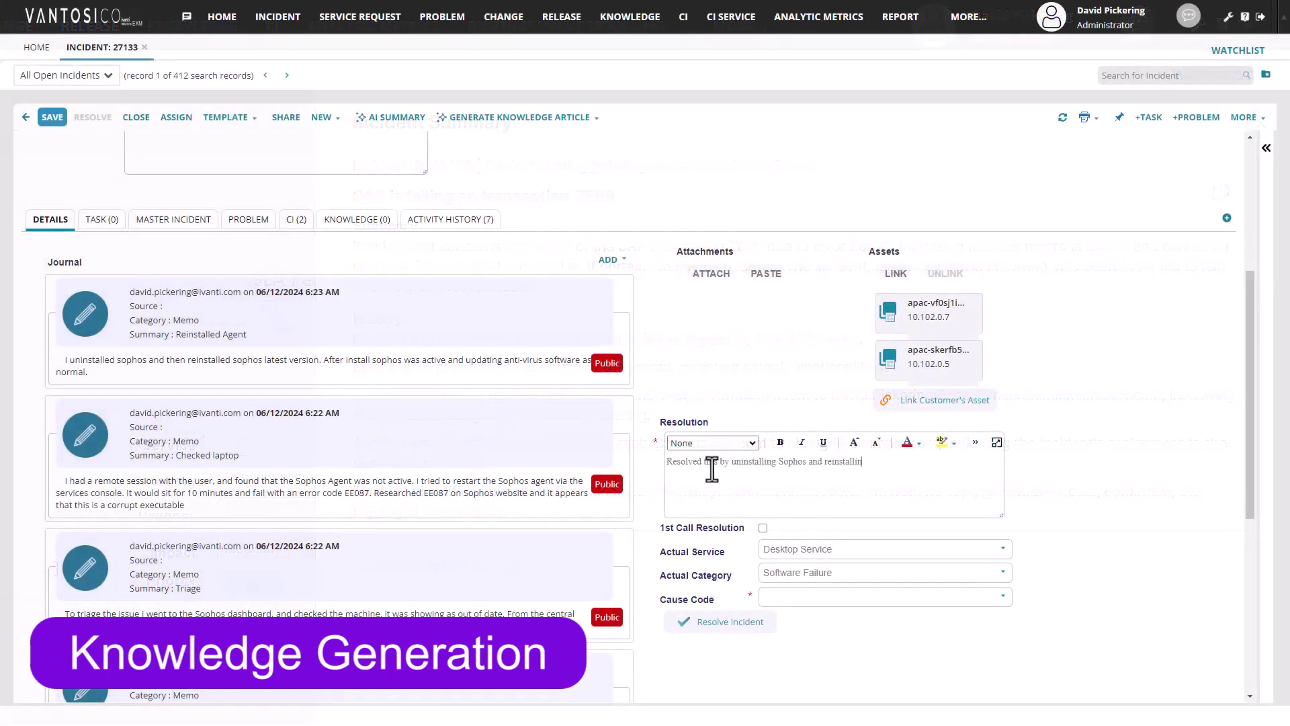
type("g.")
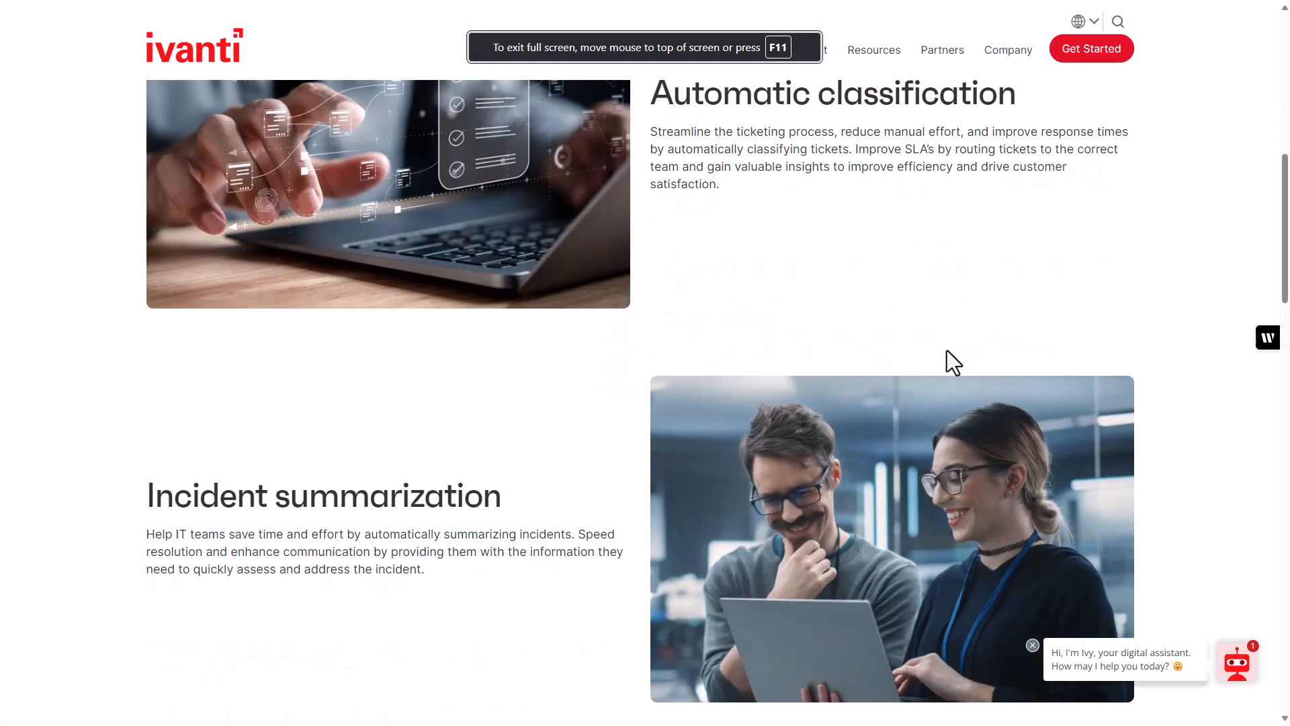
scroll(947, 350, "down", 2)
scroll(947, 351, "down", 3)
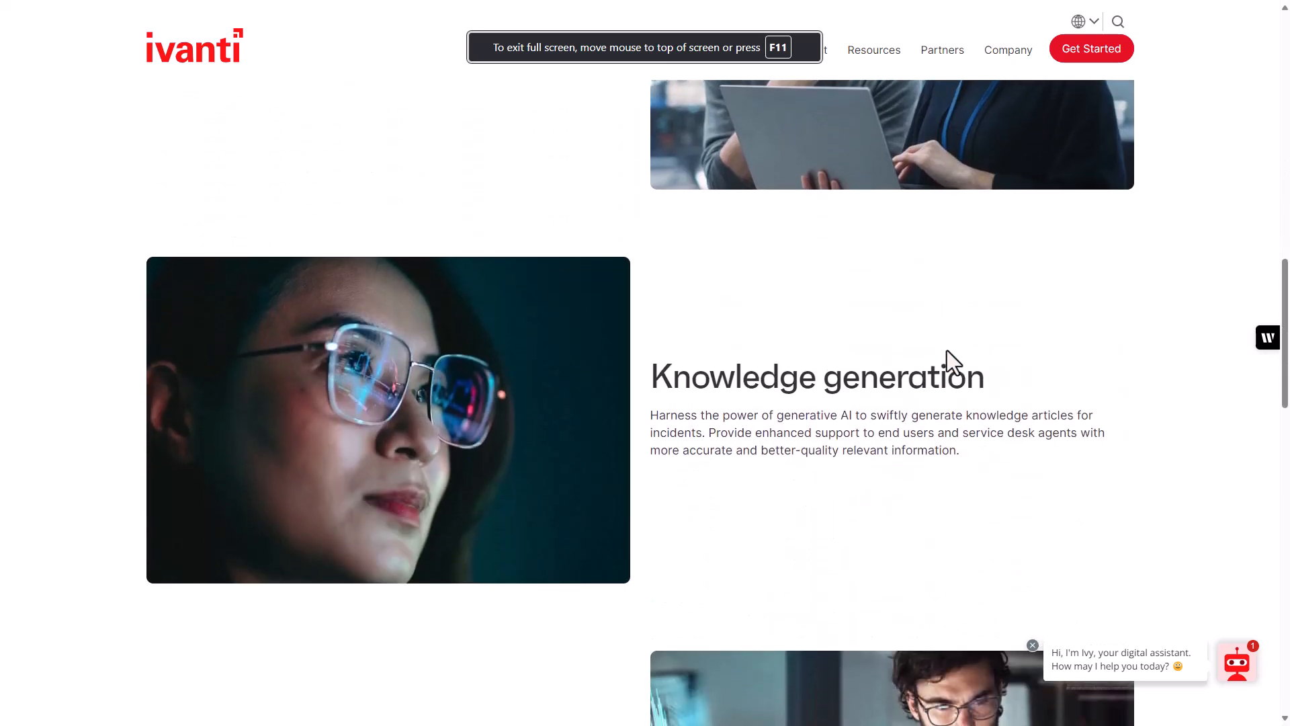
scroll(945, 352, "down", 3)
scroll(946, 352, "down", 3)
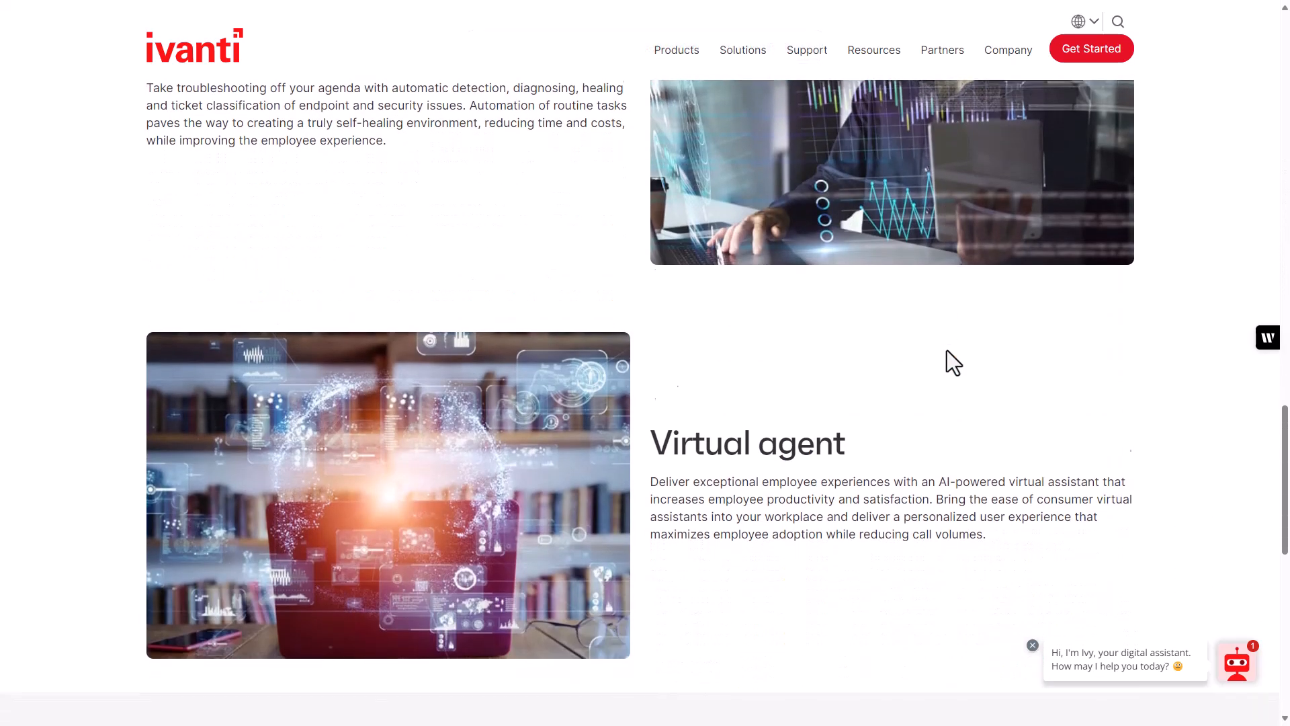
scroll(947, 352, "down", 2)
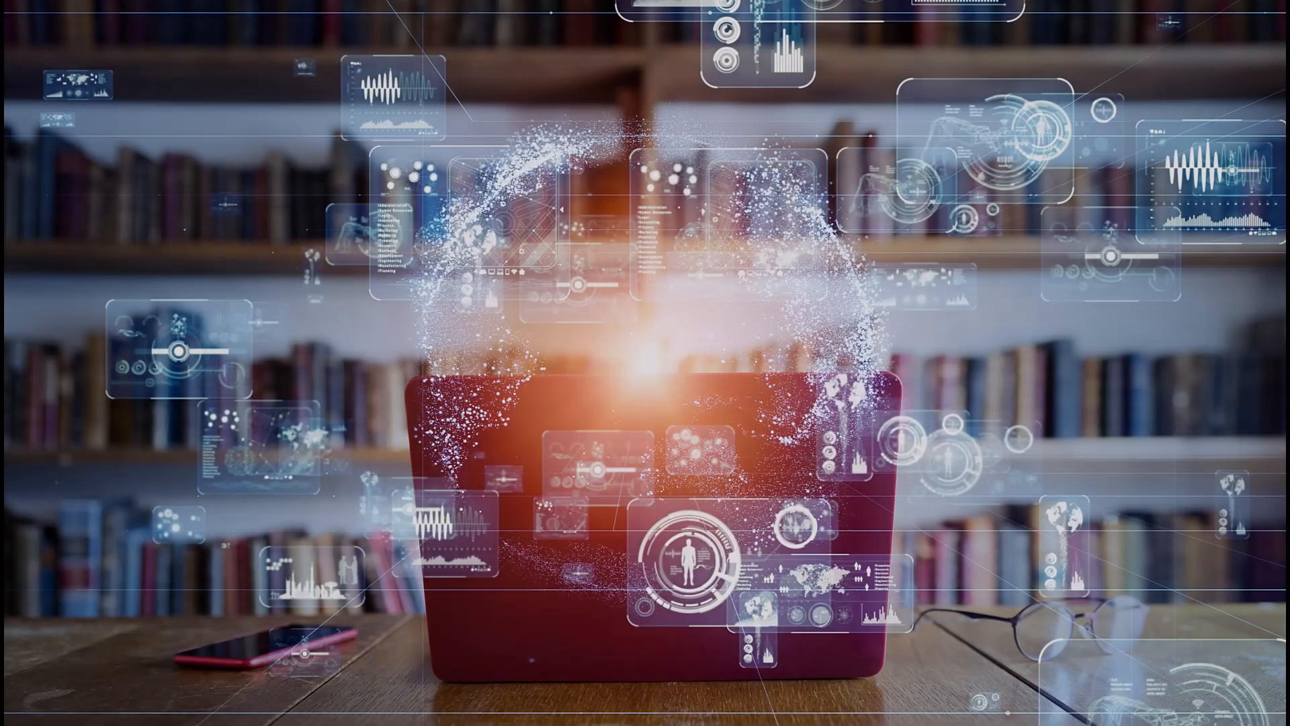